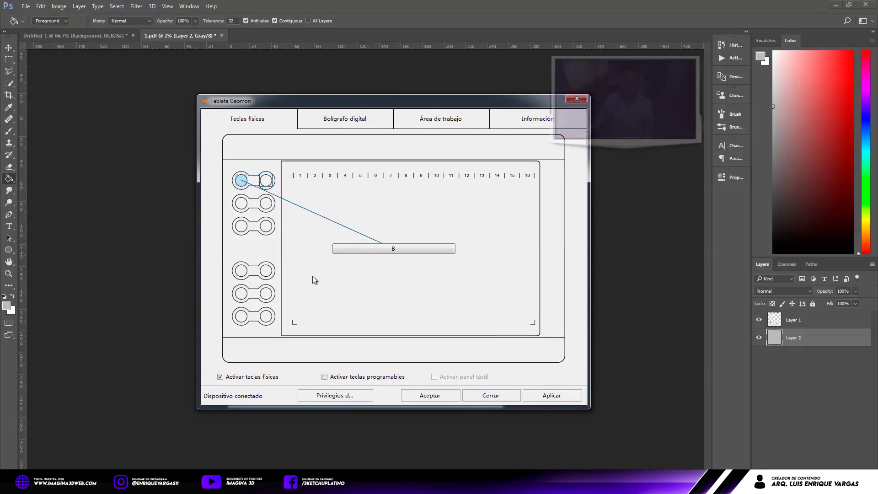
Step: Confirm Gaomon express key 1 is assigned the B keystroke, then close the tablet driver
{"action": "key", "text": "e"}
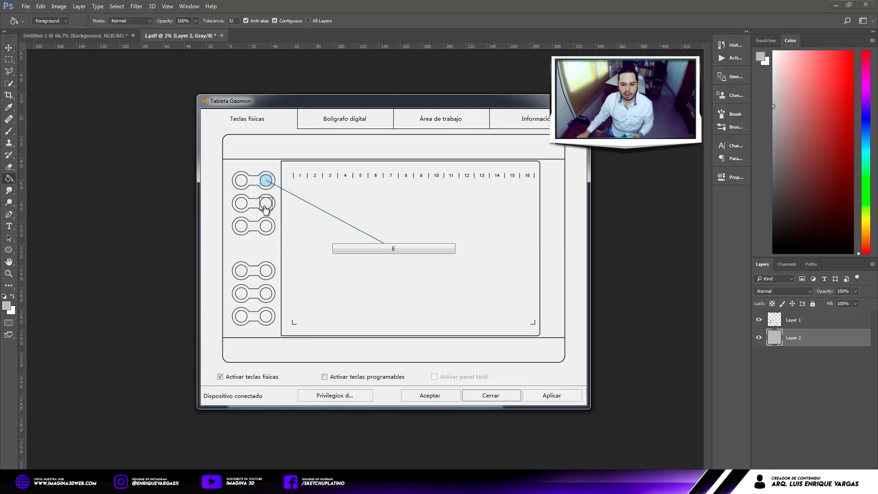
{"action": "left_click", "coordinate": [266, 226]}
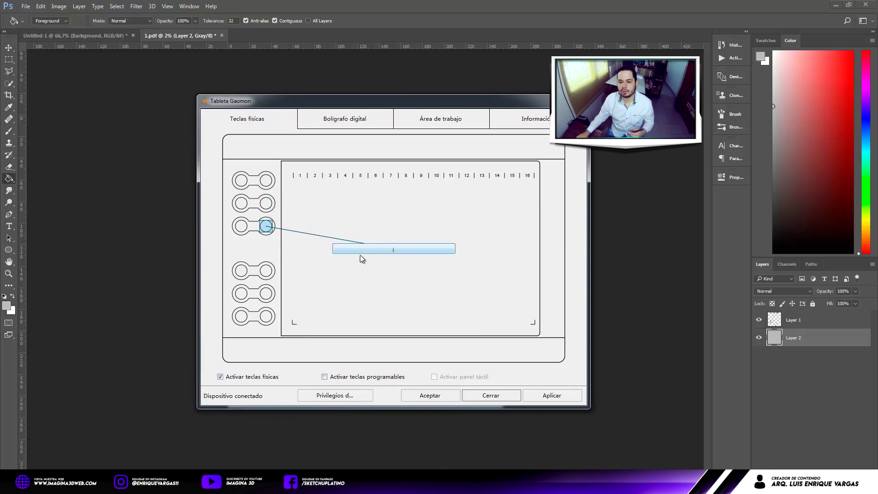
{"action": "left_click", "coordinate": [300, 176]}
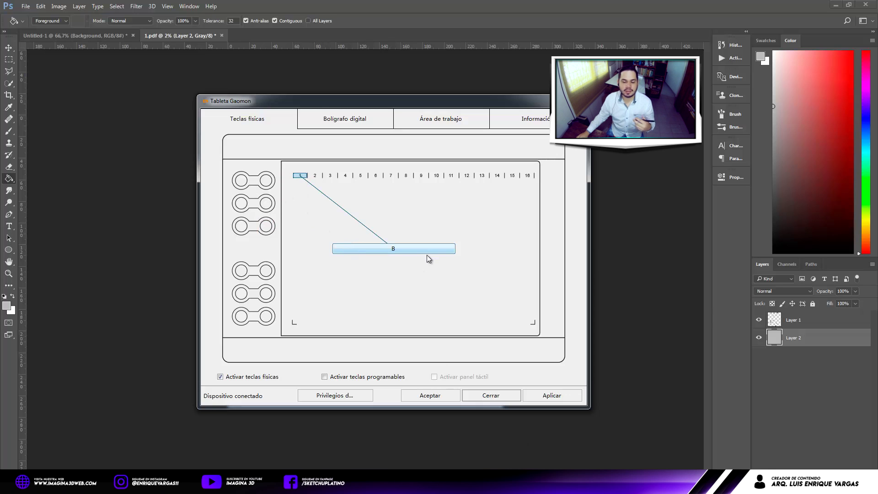
{"action": "left_click", "coordinate": [413, 249]}
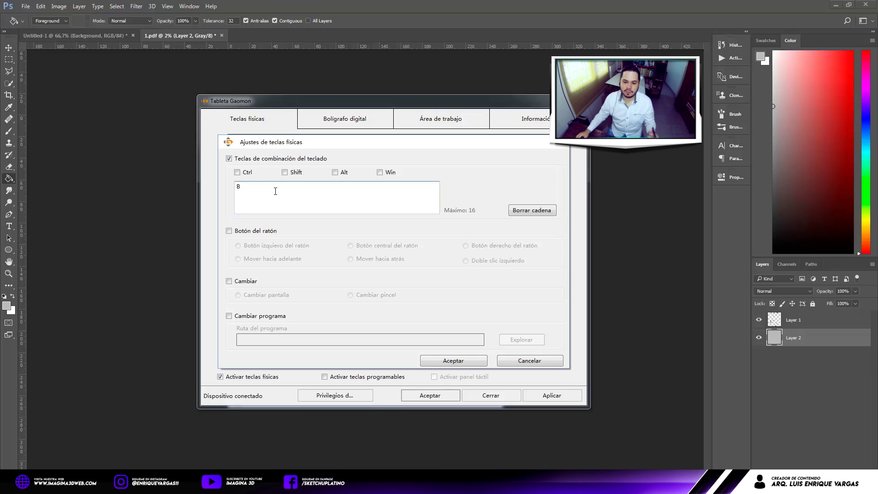
{"action": "left_click", "coordinate": [275, 191]}
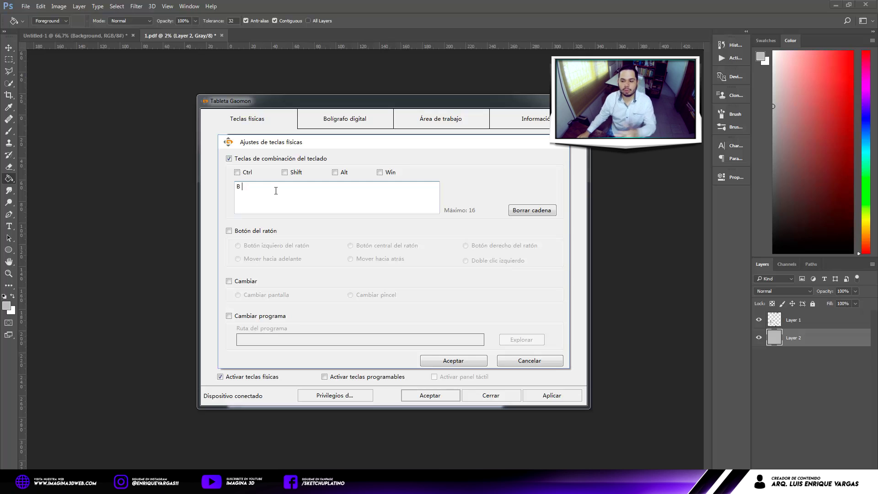
{"action": "left_click", "coordinate": [561, 147]}
{"action": "key", "text": "Return"}
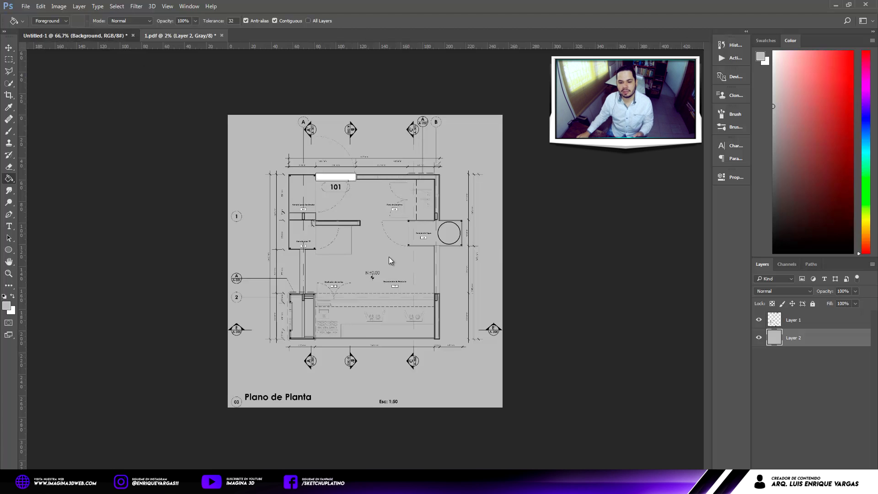
Step: On the blank Untitled-1 canvas, draw a long curving stroke and diagonal hatching
{"action": "left_click", "coordinate": [115, 36]}
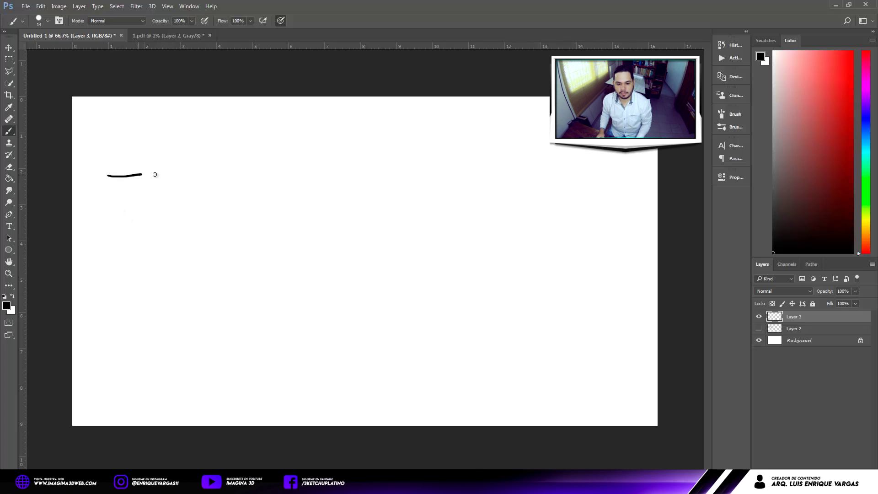
{"action": "mouse_move", "coordinate": [279, 189]}
{"action": "left_mouse_down"}
{"action": "mouse_move", "coordinate": [357, 204]}
{"action": "mouse_move", "coordinate": [426, 236]}
{"action": "left_mouse_up"}
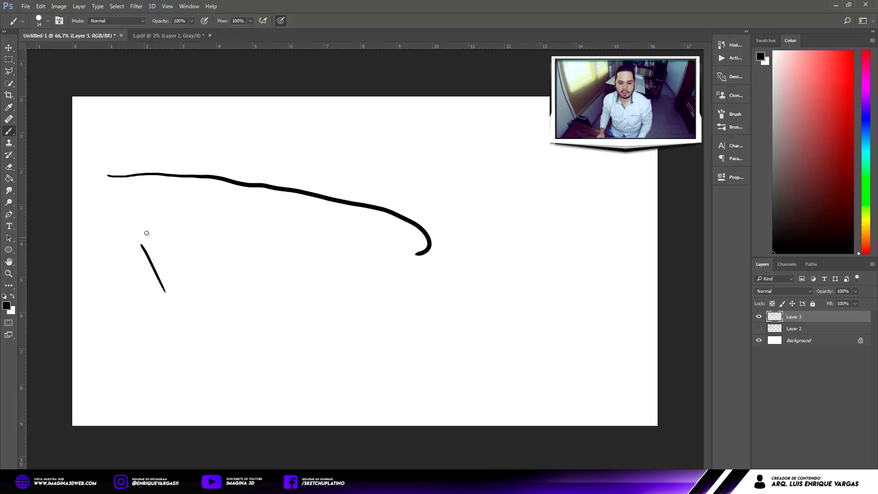
{"action": "left_click_drag", "start_coordinate": [182, 292], "coordinate": [183, 294]}
{"action": "mouse_move", "coordinate": [159, 225]}
{"action": "left_mouse_down"}
{"action": "mouse_move", "coordinate": [198, 288]}
{"action": "mouse_move", "coordinate": [221, 258]}
{"action": "left_mouse_up"}
{"action": "left_click_drag", "start_coordinate": [204, 194], "coordinate": [234, 246]}
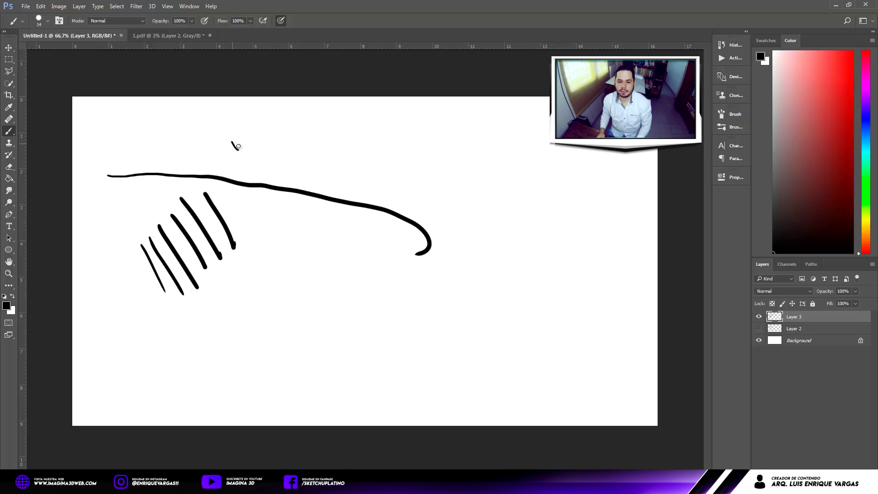
Step: Add four zigzag test strokes, then paint white strokes over the floor plan
{"action": "left_click_drag", "start_coordinate": [329, 163], "coordinate": [371, 175]}
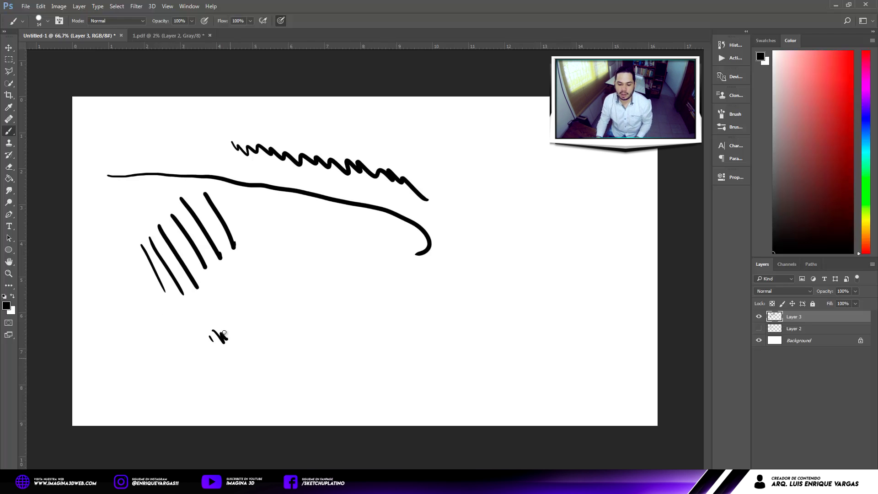
{"action": "mouse_move", "coordinate": [293, 323]}
{"action": "left_mouse_down"}
{"action": "mouse_move", "coordinate": [325, 300]}
{"action": "mouse_move", "coordinate": [380, 283]}
{"action": "left_mouse_up"}
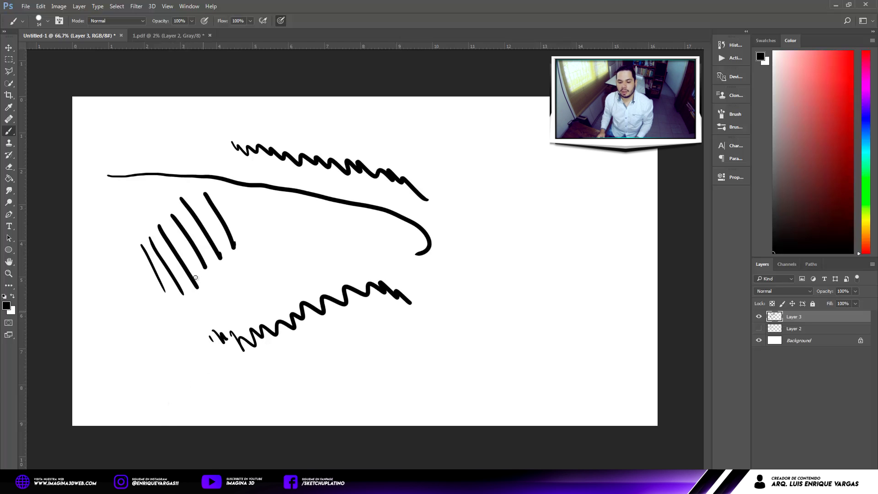
{"action": "left_click_drag", "start_coordinate": [285, 262], "coordinate": [329, 251]}
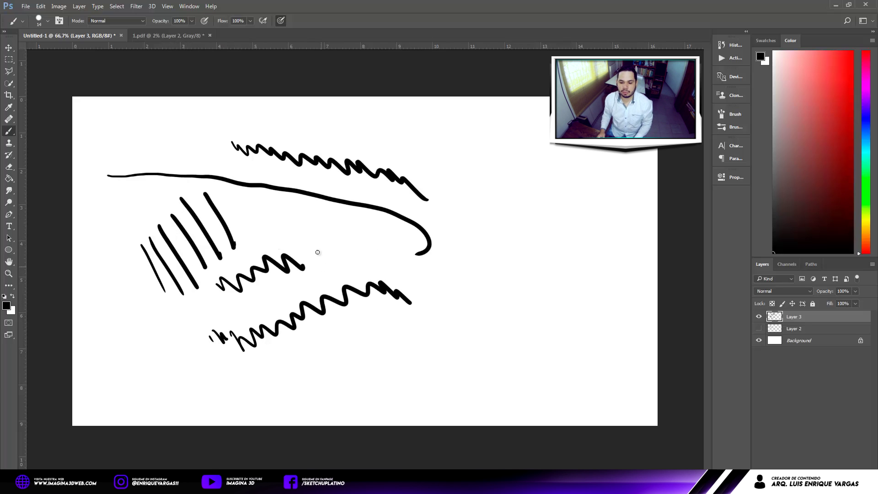
{"action": "left_click_drag", "start_coordinate": [367, 247], "coordinate": [428, 256]}
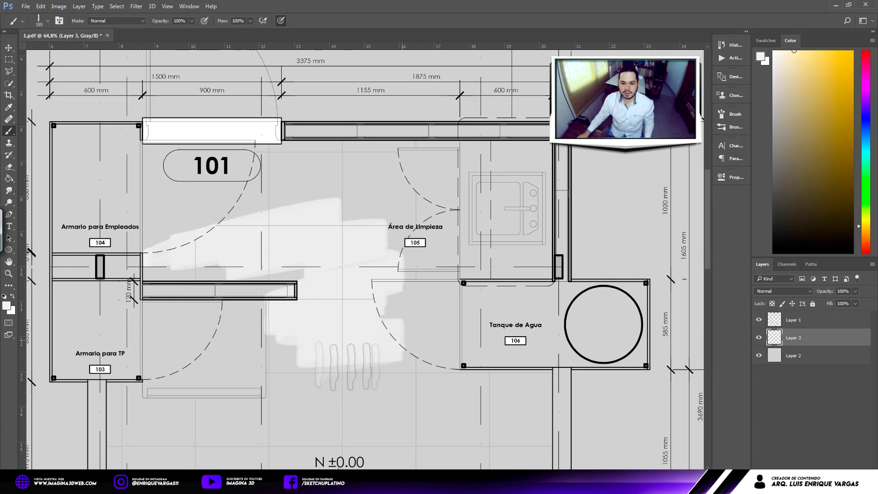
{"action": "mouse_move", "coordinate": [348, 366]}
{"action": "left_mouse_down"}
{"action": "mouse_move", "coordinate": [205, 347]}
{"action": "mouse_move", "coordinate": [183, 279]}
{"action": "mouse_move", "coordinate": [132, 338]}
{"action": "mouse_move", "coordinate": [224, 210]}
{"action": "mouse_move", "coordinate": [411, 100]}
{"action": "mouse_move", "coordinate": [334, 183]}
{"action": "mouse_move", "coordinate": [352, 320]}
{"action": "mouse_move", "coordinate": [336, 179]}
{"action": "mouse_move", "coordinate": [475, 256]}
{"action": "mouse_move", "coordinate": [411, 348]}
{"action": "mouse_move", "coordinate": [502, 394]}
{"action": "left_mouse_up"}
Step: Pick the 278 px brush, resize it to 133 px, and dab white over the A grid bubble
{"action": "scroll", "coordinate": [394, 309], "scroll_direction": "down", "scroll_amount": 5}
{"action": "scroll", "coordinate": [379, 208], "scroll_direction": "up", "scroll_amount": 5}
{"action": "right_click", "coordinate": [379, 205]}
{"action": "scroll", "coordinate": [434, 365], "scroll_direction": "down", "scroll_amount": 5}
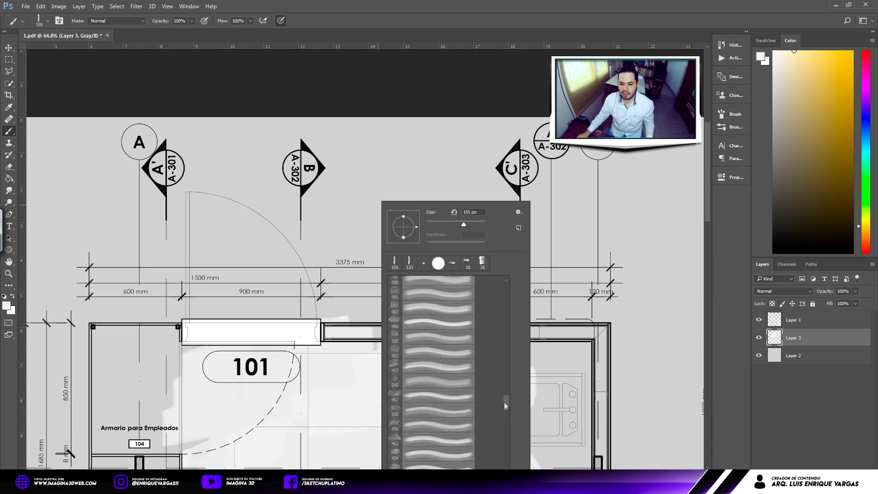
{"action": "left_click", "coordinate": [395, 442]}
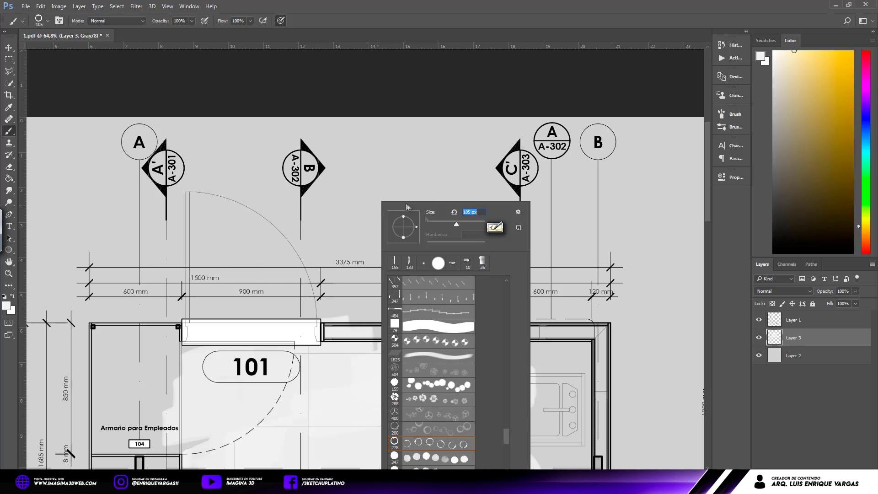
{"action": "left_click_drag", "start_coordinate": [472, 224], "coordinate": [460, 224]}
{"action": "key", "text": "Return"}
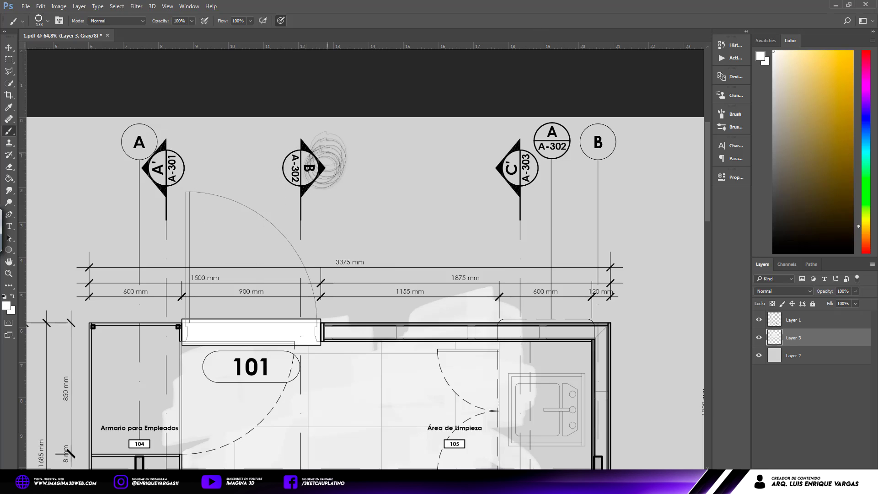
{"action": "left_click", "coordinate": [139, 143]}
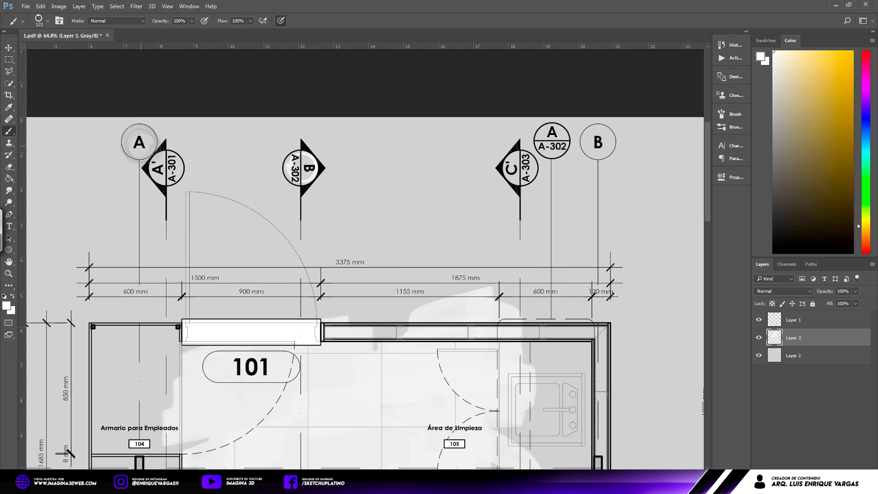
Step: Paint white over the A/A-302, B, C' and B/A-302 marker bubbles
{"action": "right_click", "coordinate": [501, 176]}
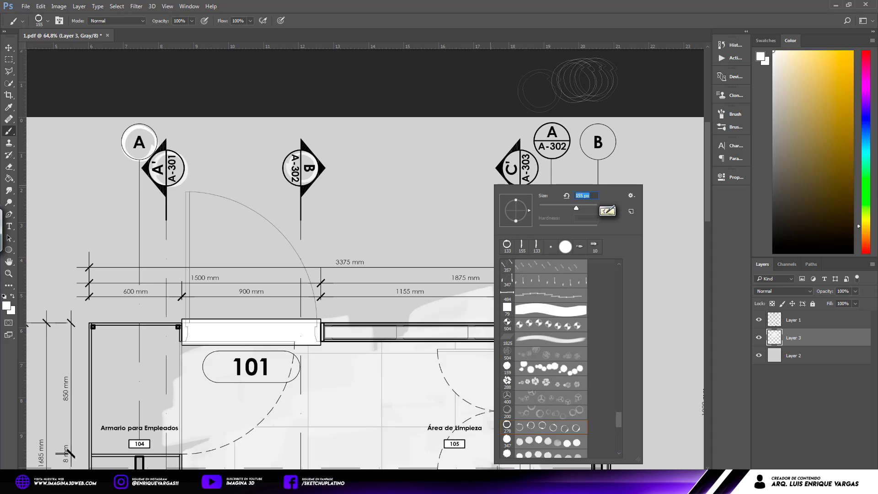
{"action": "key", "text": "Return"}
{"action": "left_click", "coordinate": [551, 140]}
{"action": "left_click", "coordinate": [597, 143]}
{"action": "left_click", "coordinate": [518, 168]}
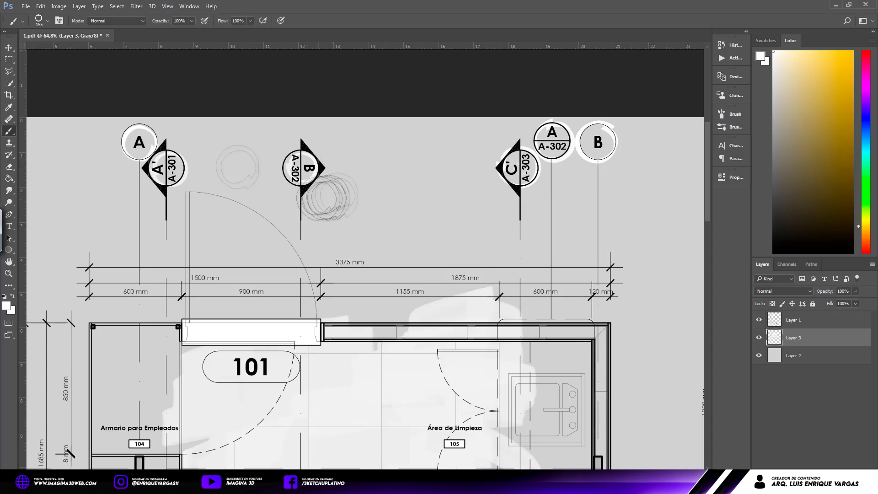
{"action": "left_click", "coordinate": [303, 169]}
Step: Choose the 288 px scattered tree brush and paint white foliage near the A marker
{"action": "right_click", "coordinate": [329, 202]}
{"action": "left_click", "coordinate": [457, 396]}
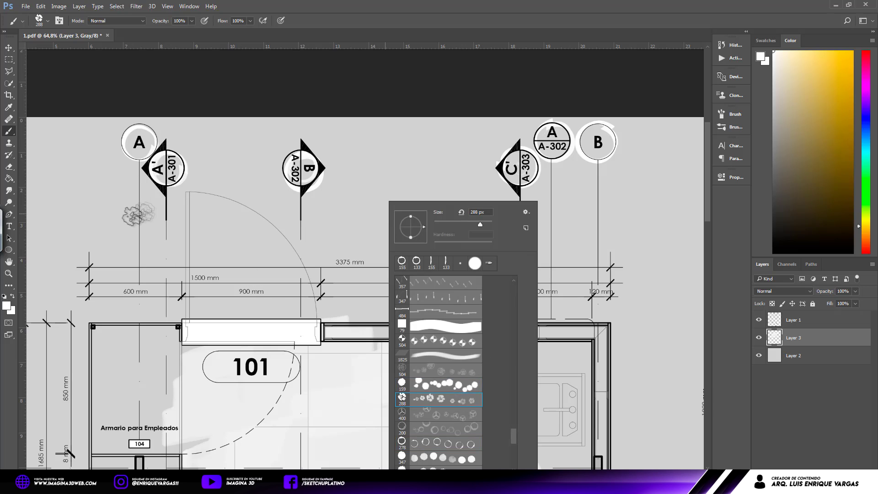
{"action": "key", "text": "Return"}
{"action": "mouse_move", "coordinate": [133, 251]}
{"action": "left_mouse_down"}
{"action": "mouse_move", "coordinate": [425, 196]}
{"action": "mouse_move", "coordinate": [589, 260]}
{"action": "left_mouse_up"}
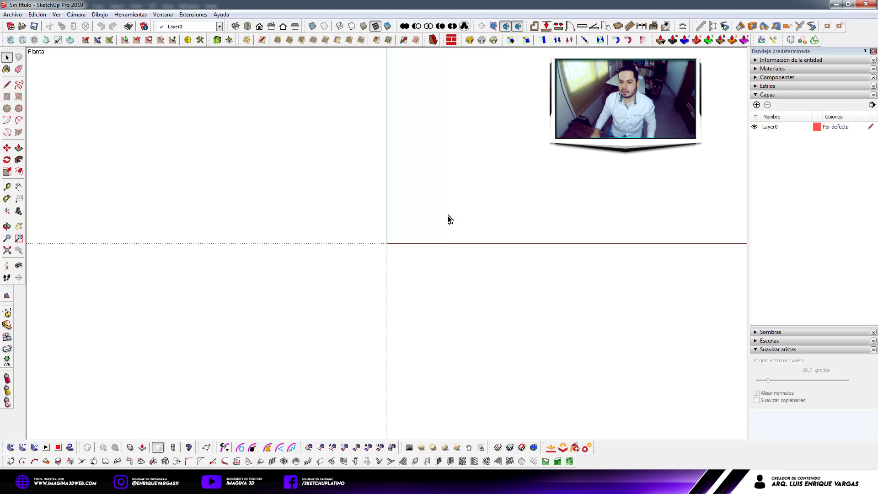
Step: Activate the Dibac wall tool in a perspective view and start walls at the origin
{"action": "key", "text": "l"}
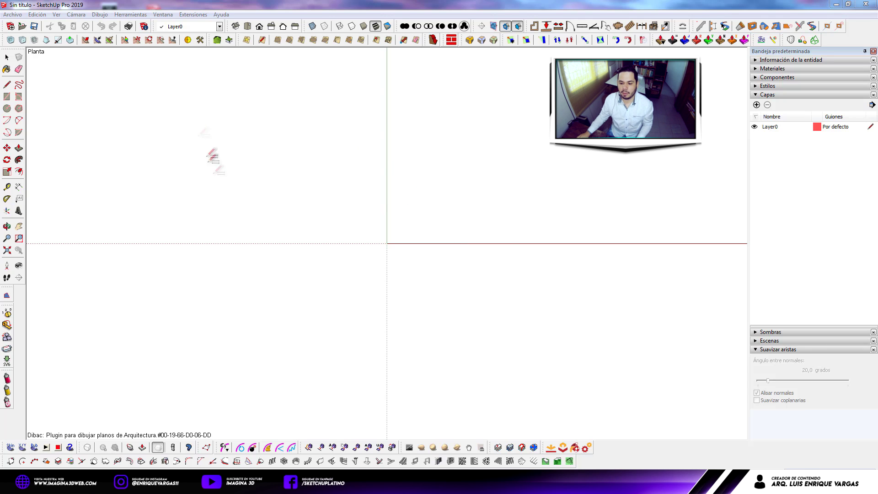
{"action": "mouse_move", "coordinate": [466, 260]}
{"action": "left_mouse_down"}
{"action": "mouse_move", "coordinate": [382, 270]}
{"action": "mouse_move", "coordinate": [325, 264]}
{"action": "left_mouse_up"}
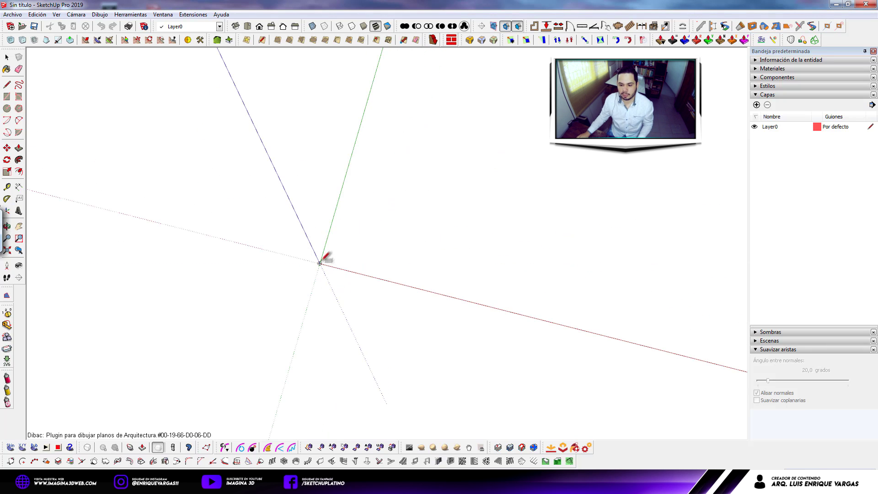
{"action": "scroll", "coordinate": [337, 247], "scroll_direction": "up", "scroll_amount": 2}
{"action": "scroll", "coordinate": [322, 254], "scroll_direction": "up", "scroll_amount": 3}
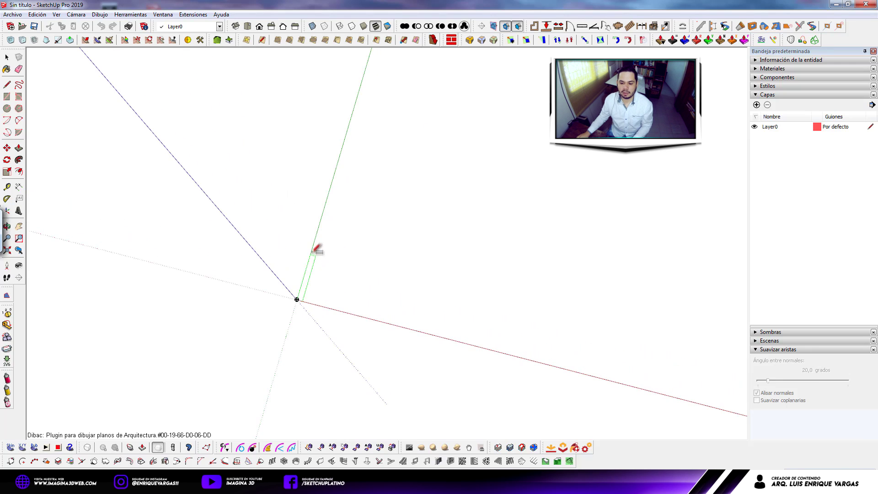
{"action": "left_click", "coordinate": [312, 249]}
{"action": "left_click", "coordinate": [356, 263]}
Step: Place the notch and remaining wall corners, closing the outline back at the origin
{"action": "left_click", "coordinate": [362, 221]}
{"action": "left_click", "coordinate": [502, 255]}
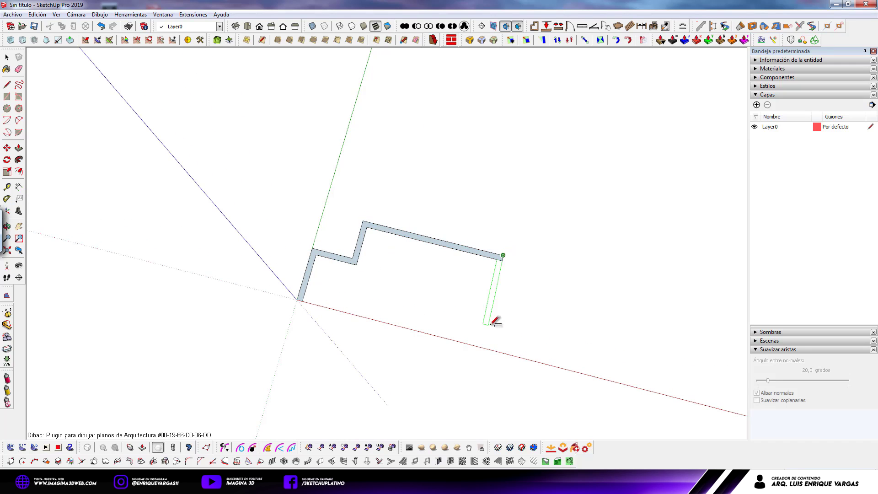
{"action": "left_click", "coordinate": [488, 324]}
{"action": "left_click", "coordinate": [402, 299]}
{"action": "left_click", "coordinate": [400, 326]}
{"action": "left_click", "coordinate": [298, 300]}
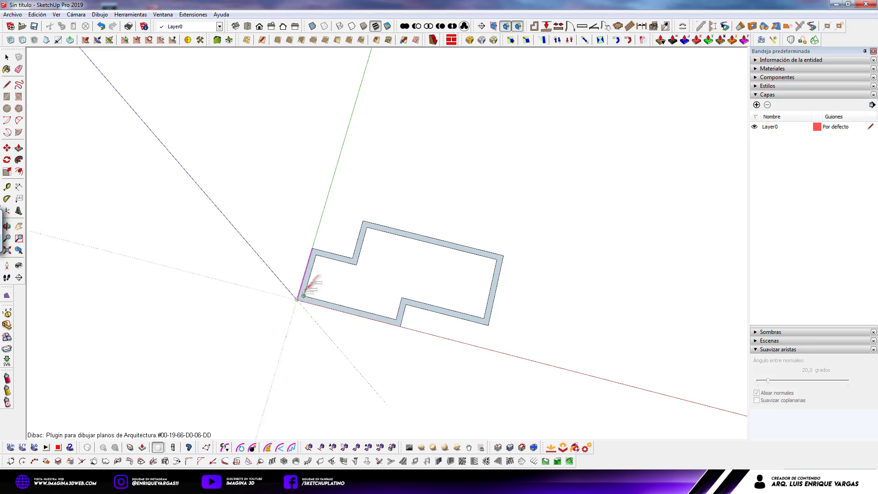
{"action": "left_click_drag", "start_coordinate": [398, 260], "coordinate": [194, 65]}
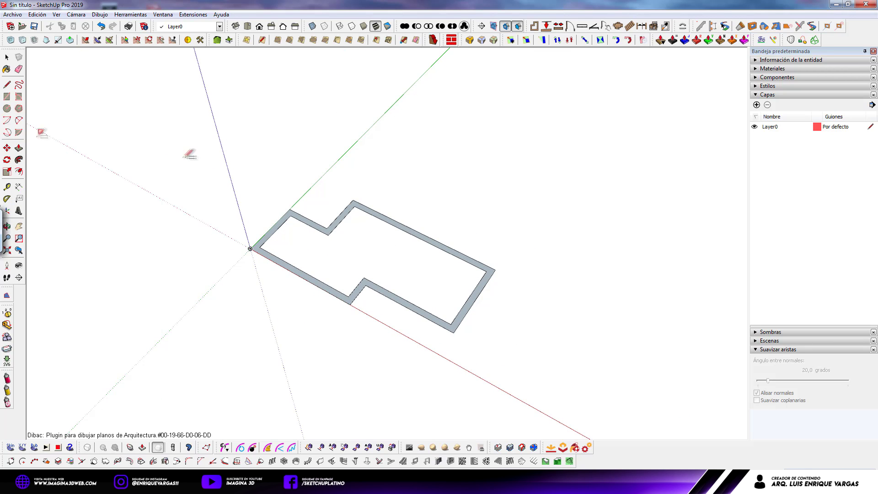
{"action": "left_click", "coordinate": [19, 147]}
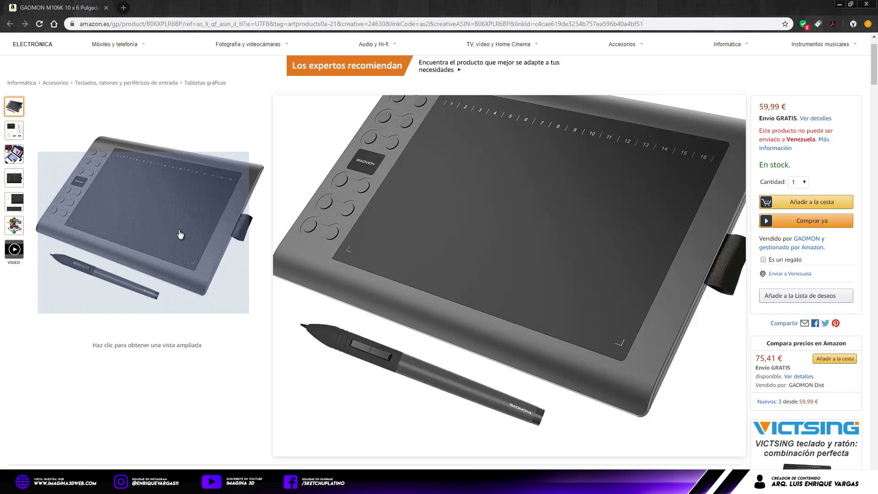
Step: From the M106K tablet listing, open Amazon's GAOMON brand store in a new tab
{"action": "left_click", "coordinate": [179, 234]}
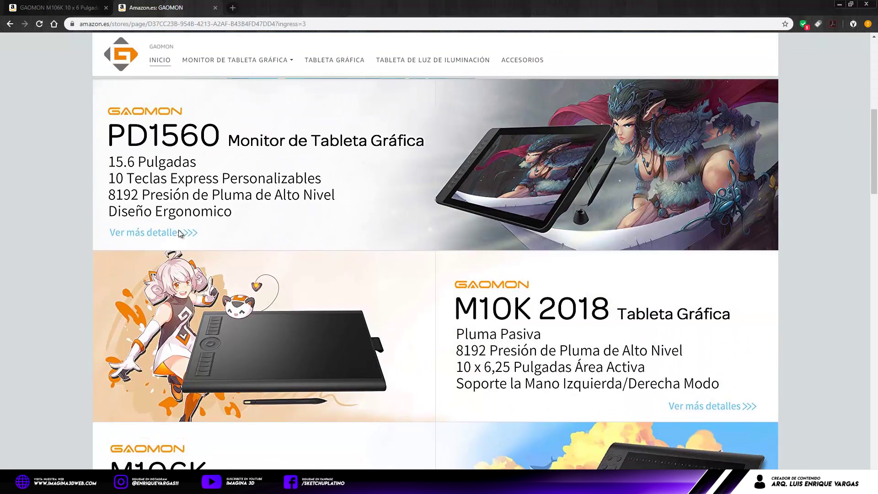
{"action": "scroll", "coordinate": [178, 231], "scroll_direction": "down", "scroll_amount": 3}
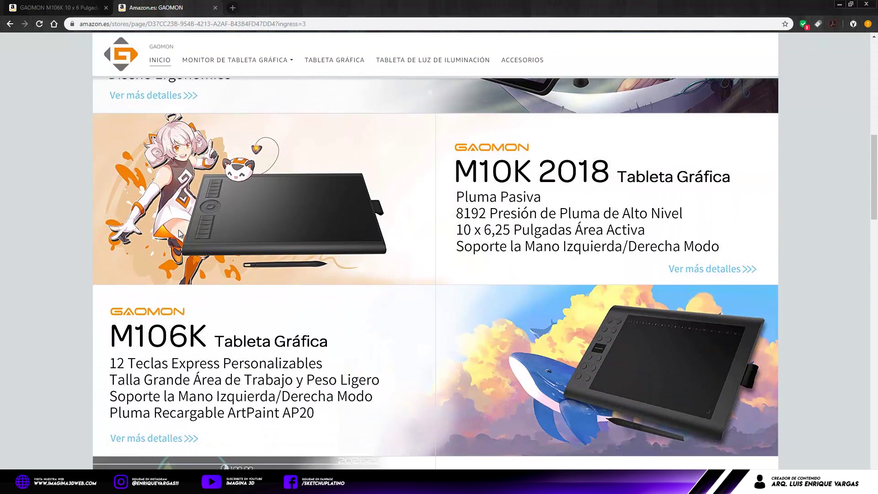
Step: Scroll the GAOMON store to view the M106K, S56K, GB4, PD1560 and S620 sections
{"action": "scroll", "coordinate": [179, 232], "scroll_direction": "down", "scroll_amount": 2}
{"action": "scroll", "coordinate": [179, 233], "scroll_direction": "down", "scroll_amount": 2}
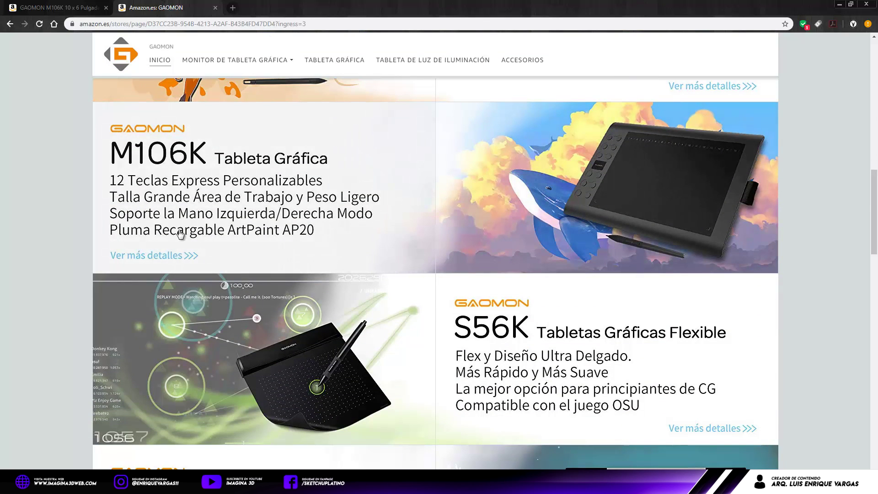
{"action": "scroll", "coordinate": [180, 234], "scroll_direction": "down", "scroll_amount": 5}
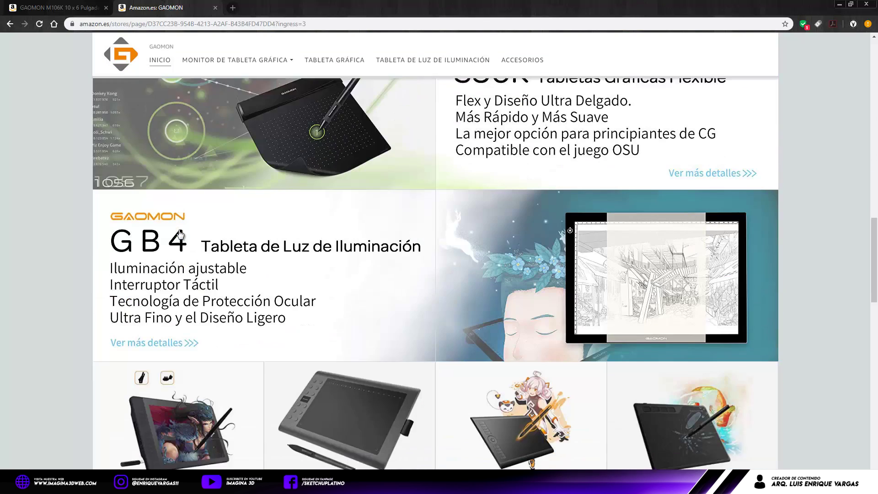
{"action": "scroll", "coordinate": [180, 234], "scroll_direction": "up", "scroll_amount": 2}
{"action": "scroll", "coordinate": [180, 234], "scroll_direction": "down", "scroll_amount": 1}
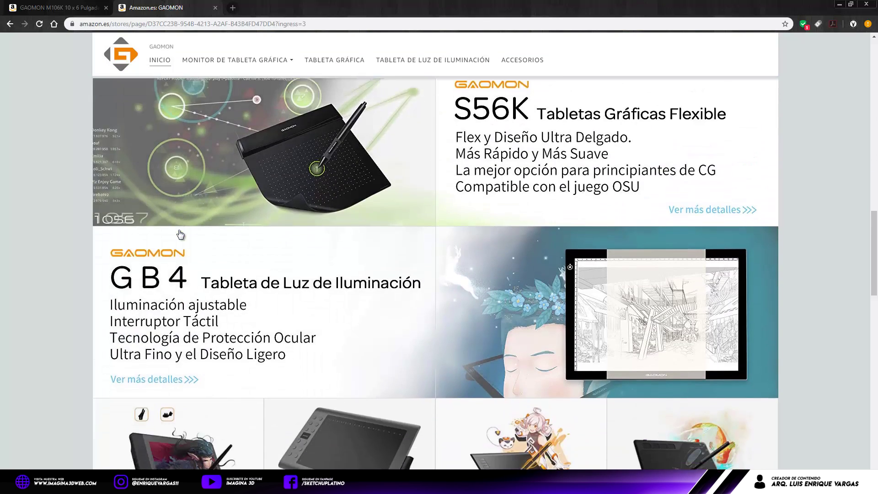
{"action": "scroll", "coordinate": [180, 234], "scroll_direction": "down", "scroll_amount": 2}
{"action": "scroll", "coordinate": [180, 233], "scroll_direction": "up", "scroll_amount": 6}
{"action": "scroll", "coordinate": [179, 233], "scroll_direction": "up", "scroll_amount": 5}
{"action": "scroll", "coordinate": [180, 233], "scroll_direction": "up", "scroll_amount": 4}
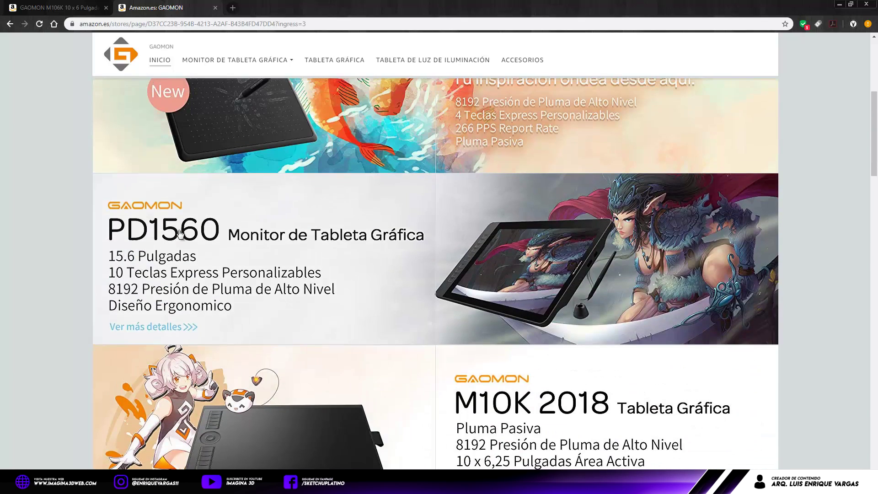
{"action": "scroll", "coordinate": [180, 234], "scroll_direction": "up", "scroll_amount": 1}
{"action": "scroll", "coordinate": [179, 234], "scroll_direction": "down", "scroll_amount": 1}
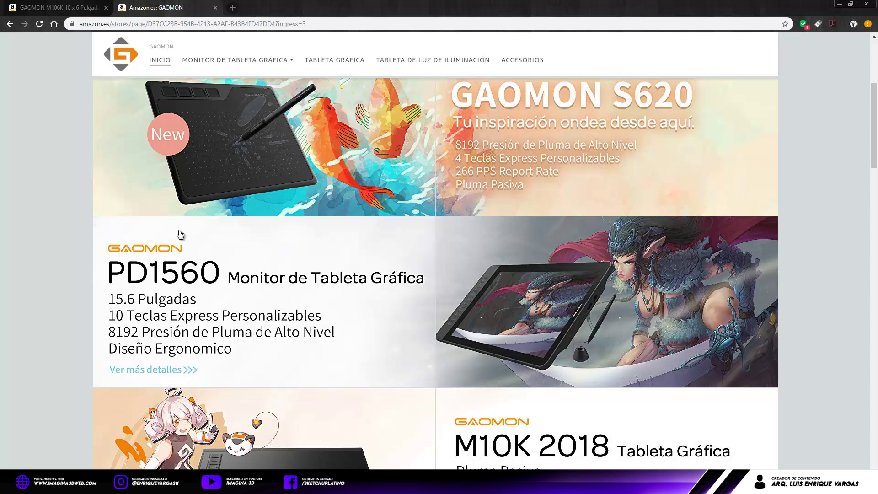
{"action": "scroll", "coordinate": [180, 234], "scroll_direction": "up", "scroll_amount": 2}
{"action": "scroll", "coordinate": [180, 235], "scroll_direction": "up", "scroll_amount": 2}
{"action": "scroll", "coordinate": [180, 235], "scroll_direction": "up", "scroll_amount": 1}
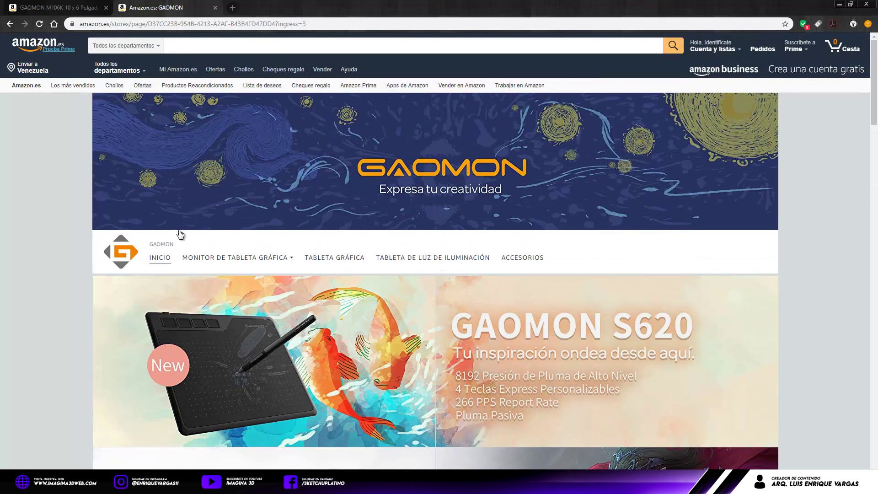
{"action": "scroll", "coordinate": [180, 235], "scroll_direction": "down", "scroll_amount": 3}
{"action": "scroll", "coordinate": [180, 234], "scroll_direction": "down", "scroll_amount": 2}
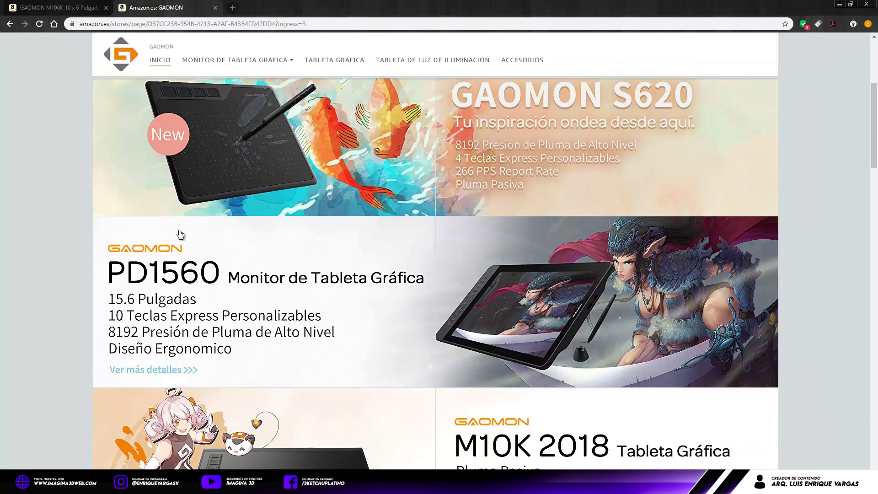